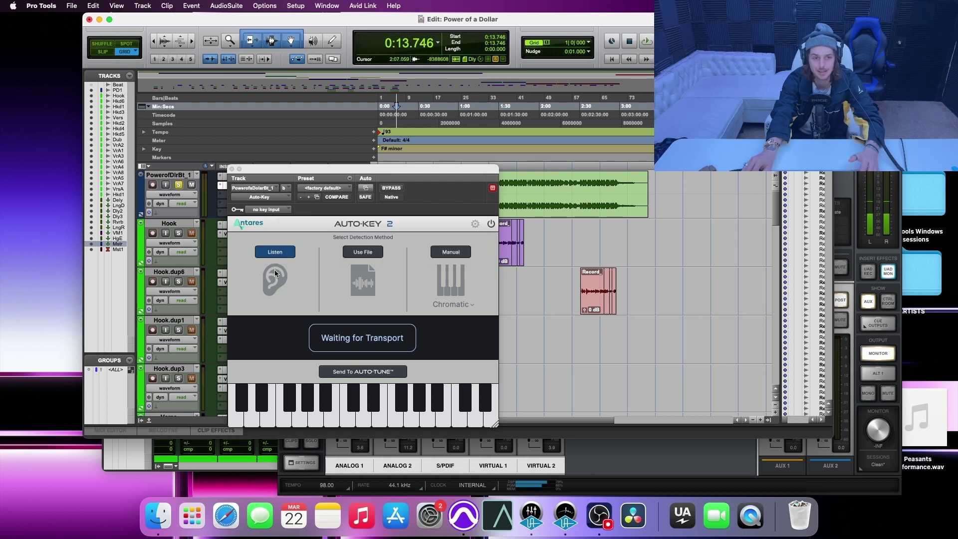
Play the song with Auto-Key 2 in Listen mode to detect the beat's key, stop playback and close the plug-in
{"action": "key", "text": "space"}
{"action": "left_click", "coordinate": [273, 253]}
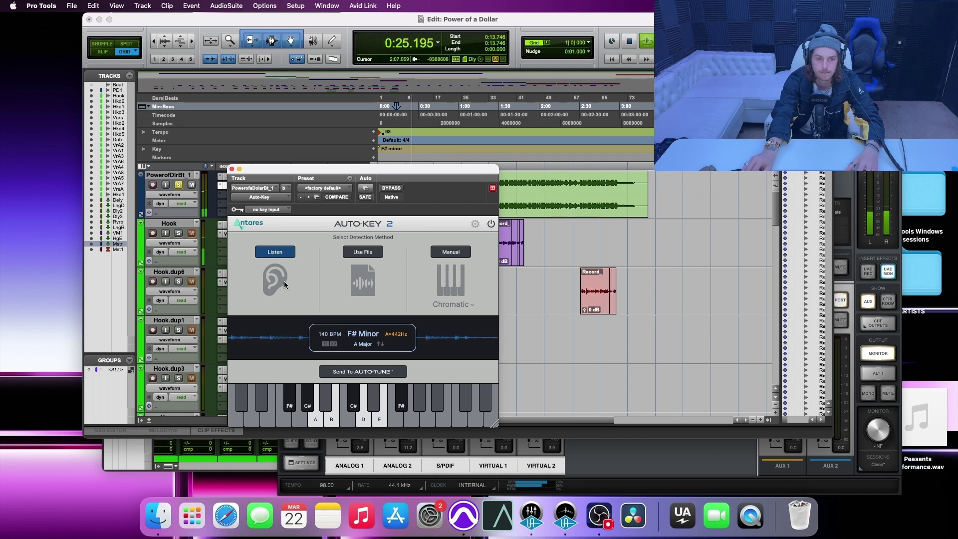
{"action": "key", "text": "space"}
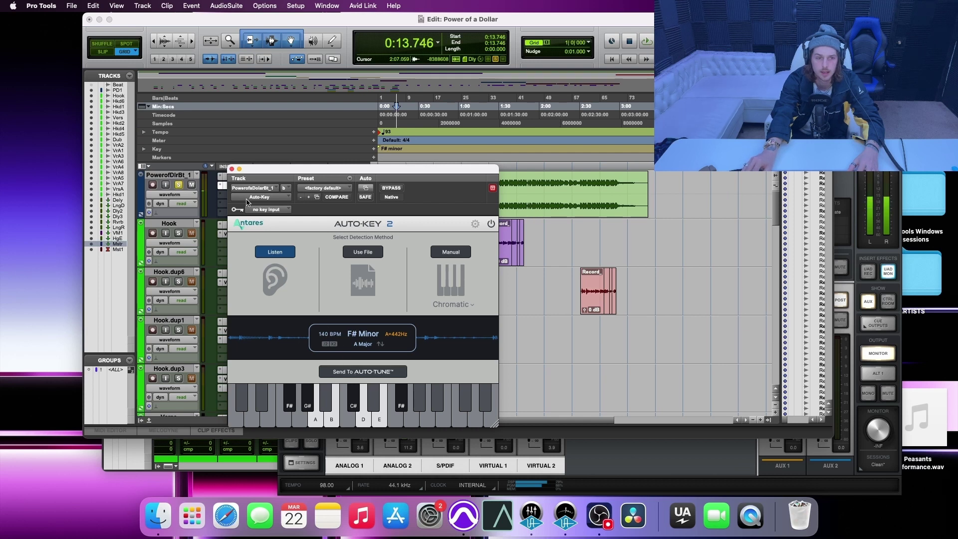
{"action": "left_click", "coordinate": [232, 170]}
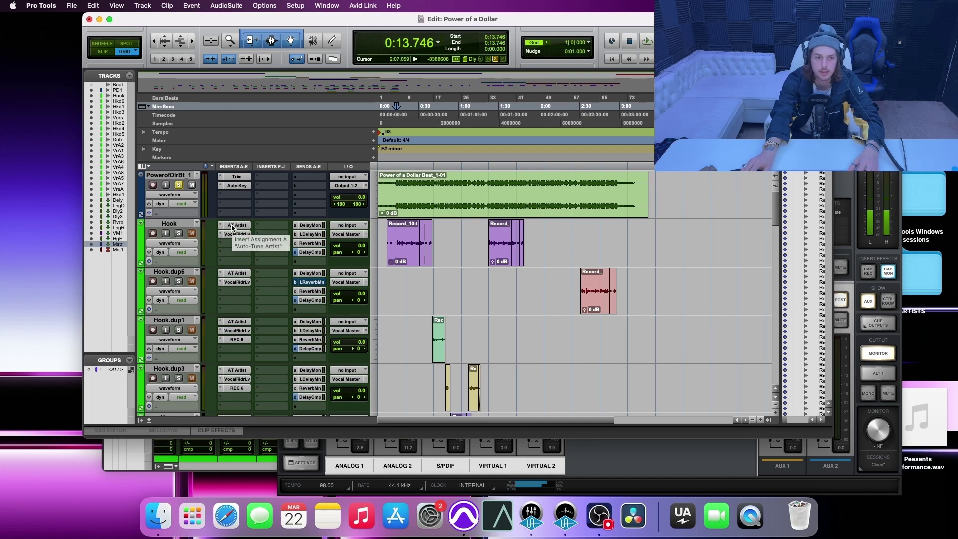
Open the Auto-Tune Artist insert on the Hook track to examine its key and scale settings, and close it
{"action": "left_click", "coordinate": [233, 225]}
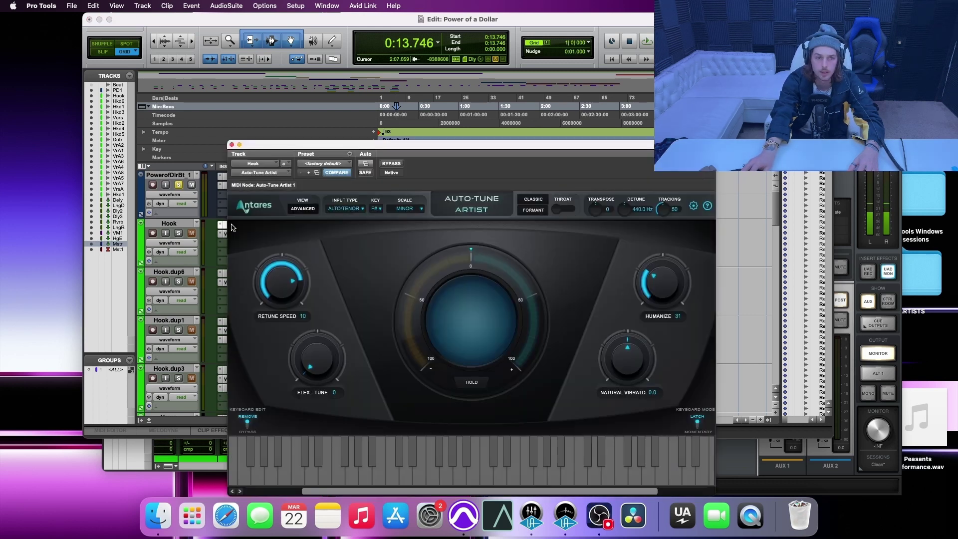
{"action": "left_click_drag", "start_coordinate": [258, 147], "coordinate": [273, 183]}
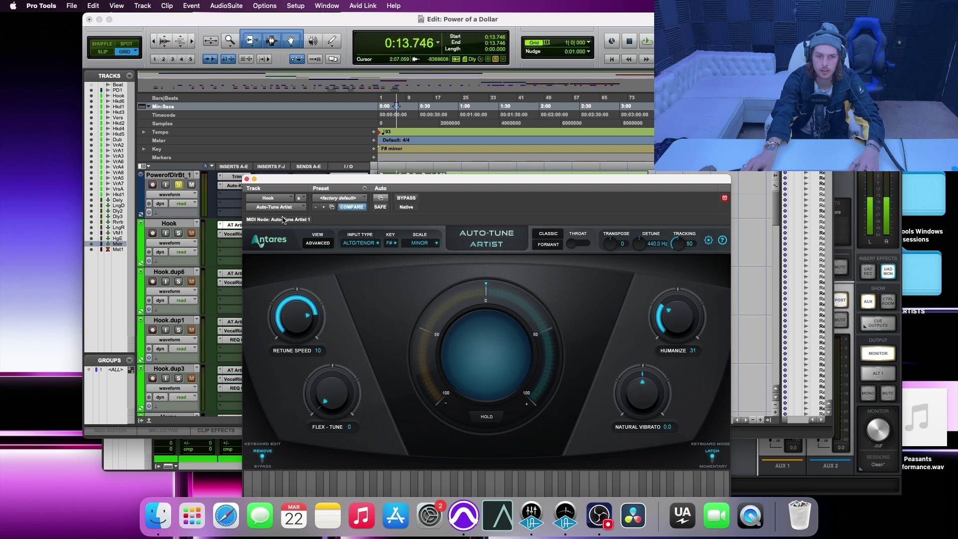
{"action": "left_click", "coordinate": [247, 180]}
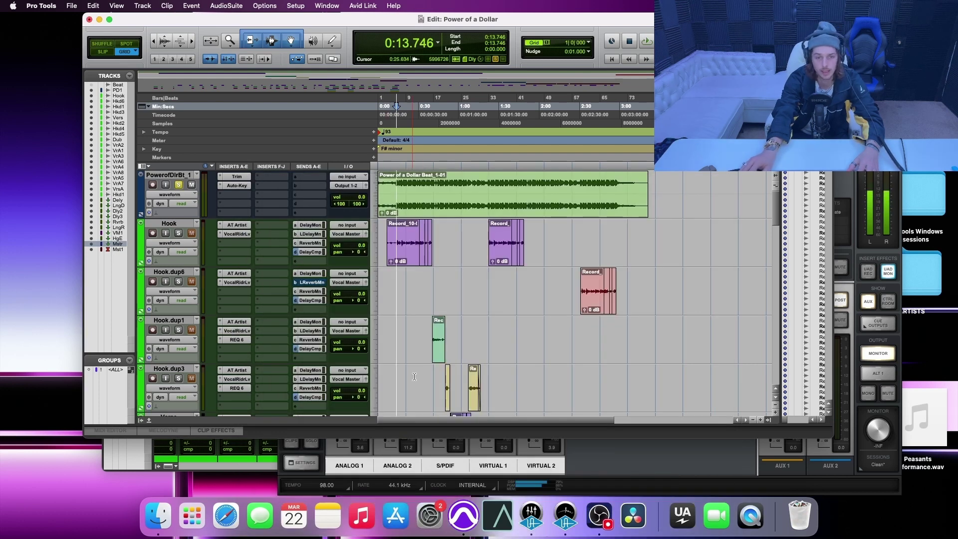
Switch to the Console app, open the Auto-Tune insert on ANALOG 1 and set the insert effects to UAD REC
{"action": "left_click", "coordinate": [532, 512]}
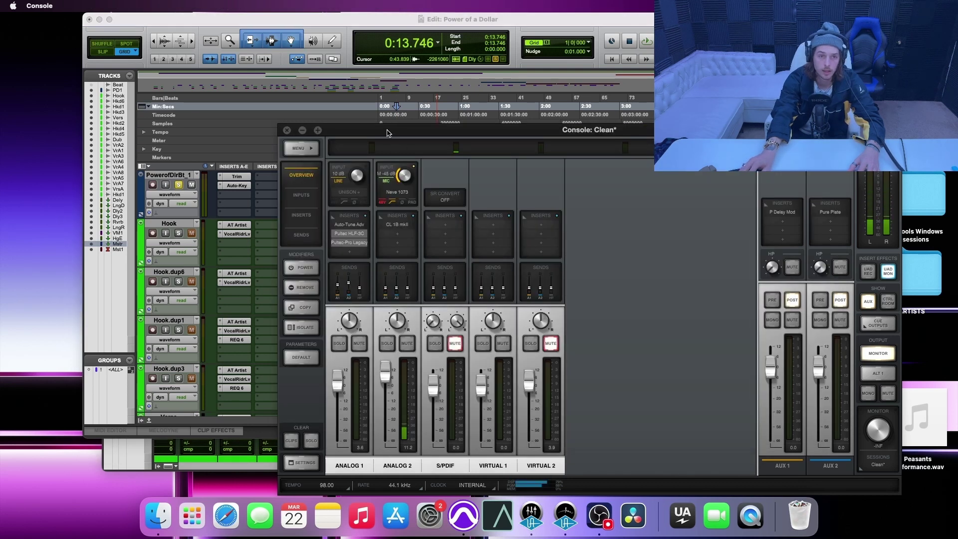
{"action": "left_click_drag", "start_coordinate": [389, 133], "coordinate": [284, 165]}
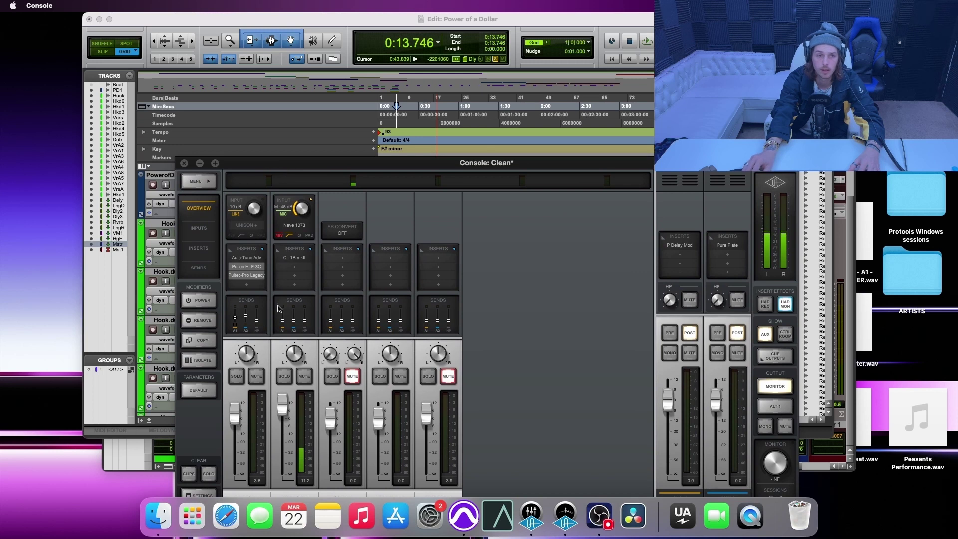
{"action": "left_click", "coordinate": [248, 259]}
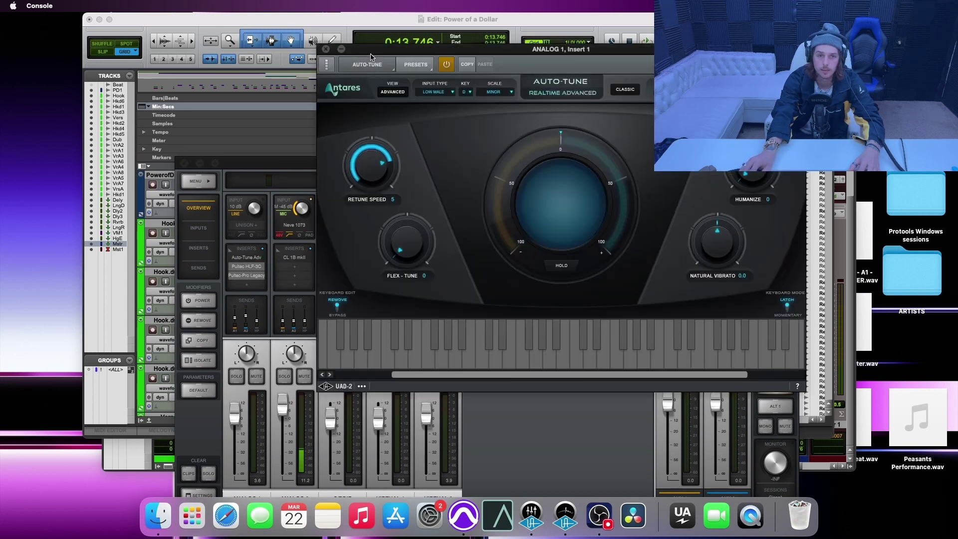
{"action": "left_click_drag", "start_coordinate": [371, 51], "coordinate": [304, 129]}
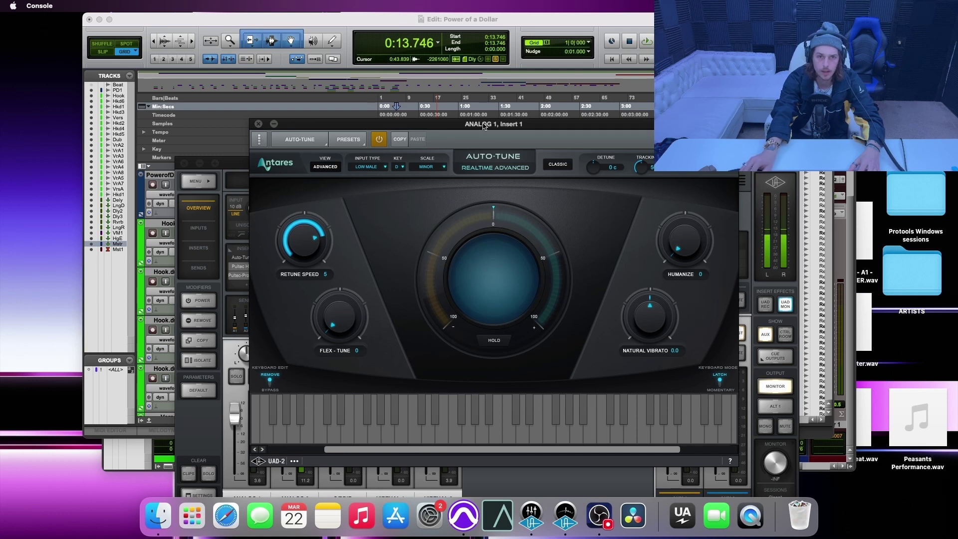
{"action": "left_click_drag", "start_coordinate": [483, 125], "coordinate": [414, 110]}
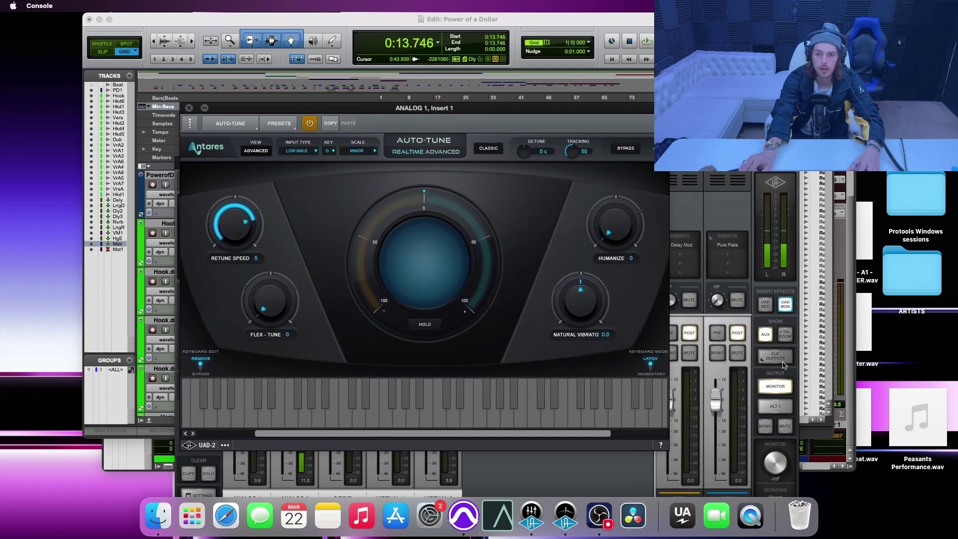
{"action": "left_click", "coordinate": [767, 312]}
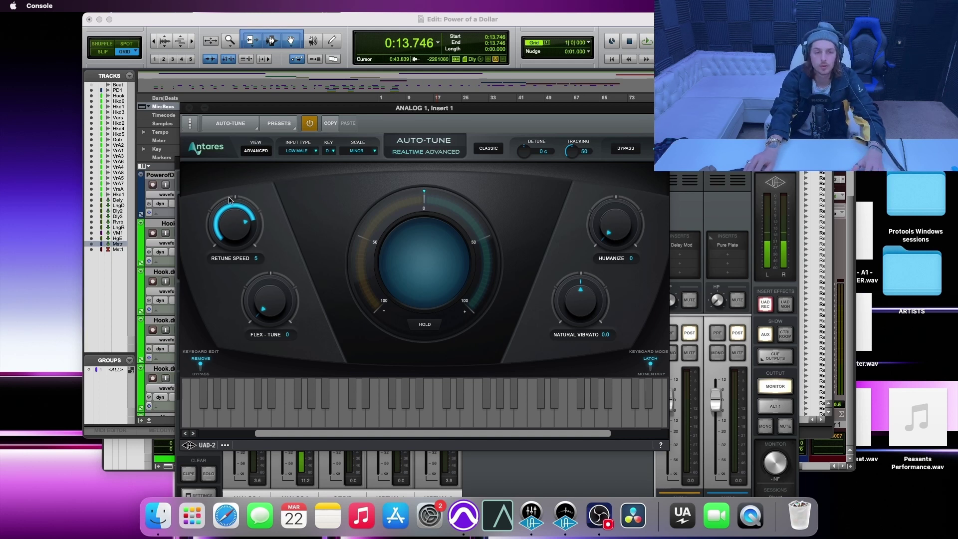
{"action": "left_click_drag", "start_coordinate": [235, 239], "coordinate": [234, 252]}
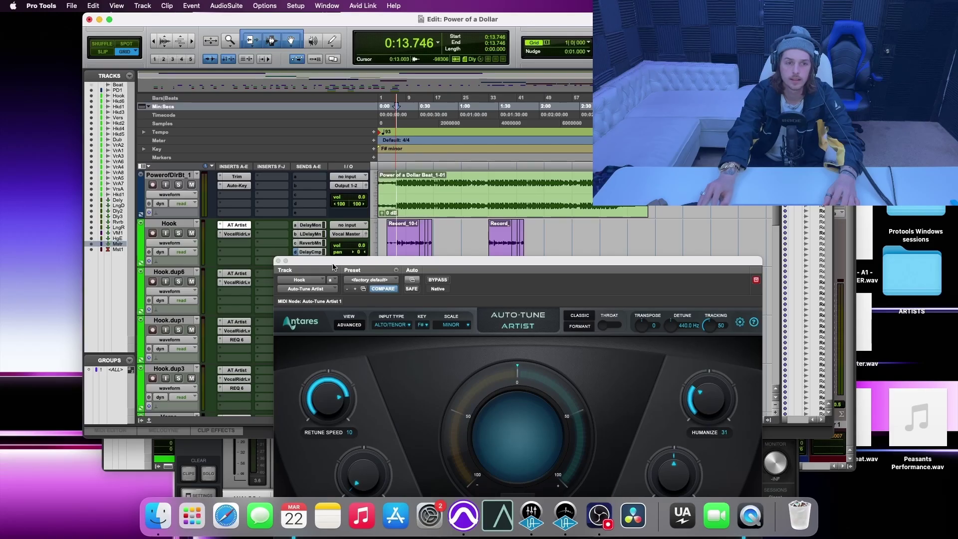
Play the hook in Pro Tools to hear the existing Auto-Tune Artist settings on the Hook track
{"action": "left_click_drag", "start_coordinate": [333, 267], "coordinate": [226, 128]}
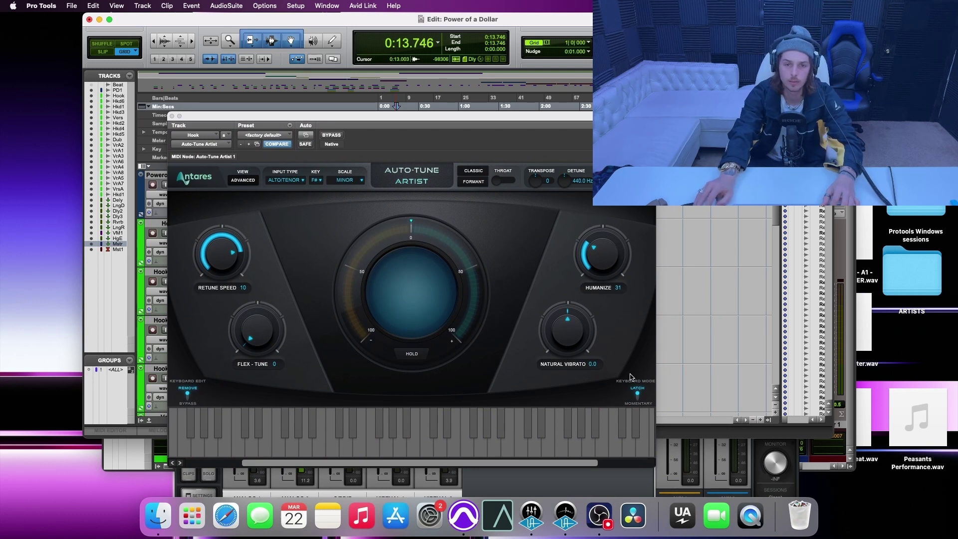
{"action": "key", "text": "space"}
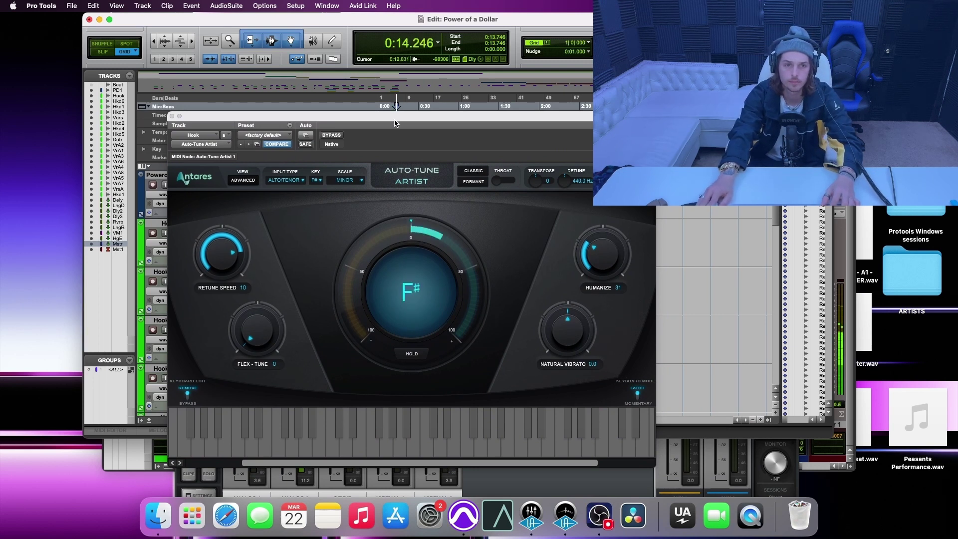
{"action": "left_click_drag", "start_coordinate": [395, 117], "coordinate": [421, 144]}
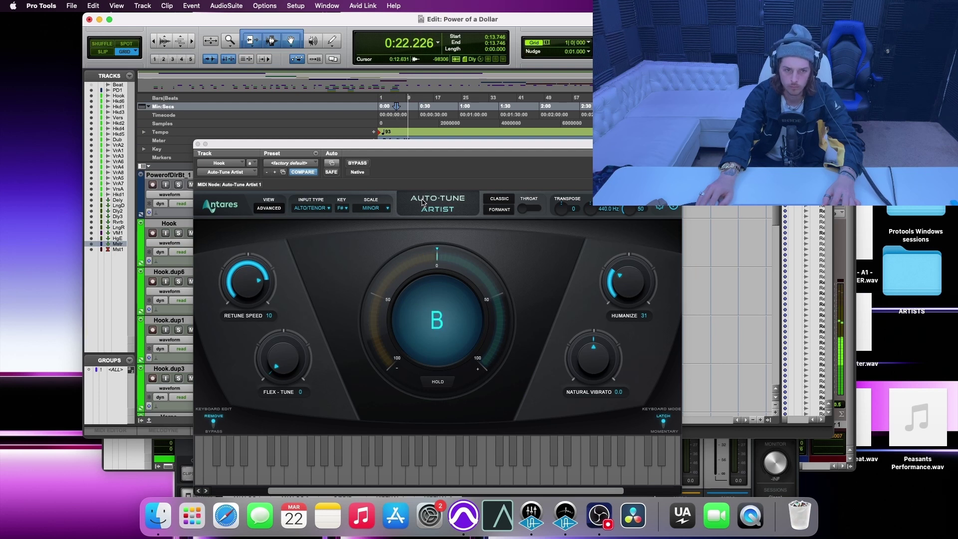
{"action": "key", "text": "space"}
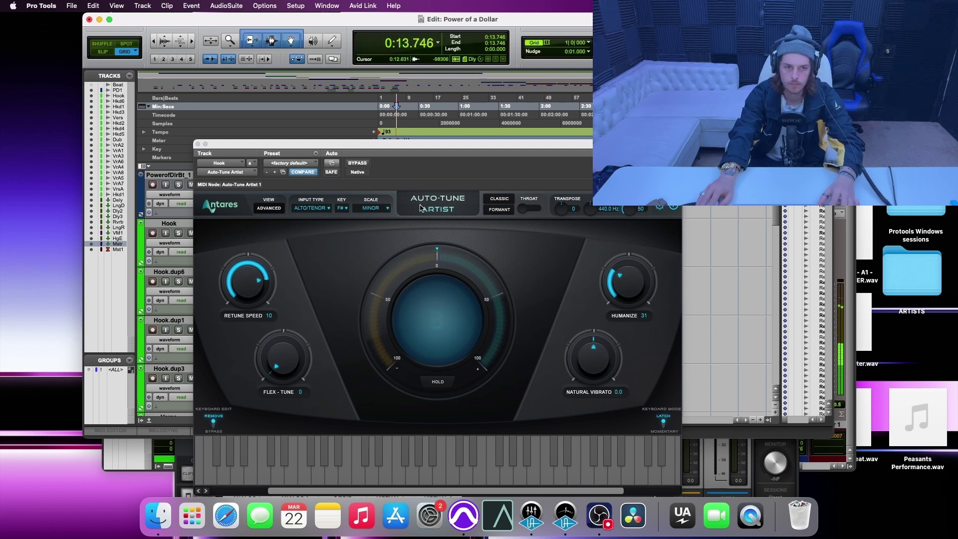
Set Retune Speed and Humanize to 0 in the Hook track's Auto-Tune Artist and play the hook
{"action": "left_click", "coordinate": [313, 374]}
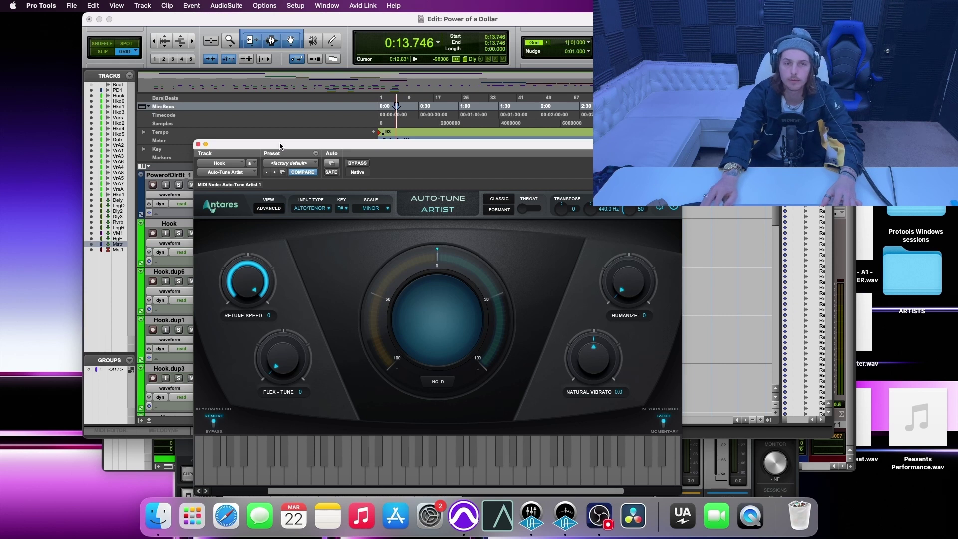
{"action": "left_click_drag", "start_coordinate": [280, 146], "coordinate": [306, 162]}
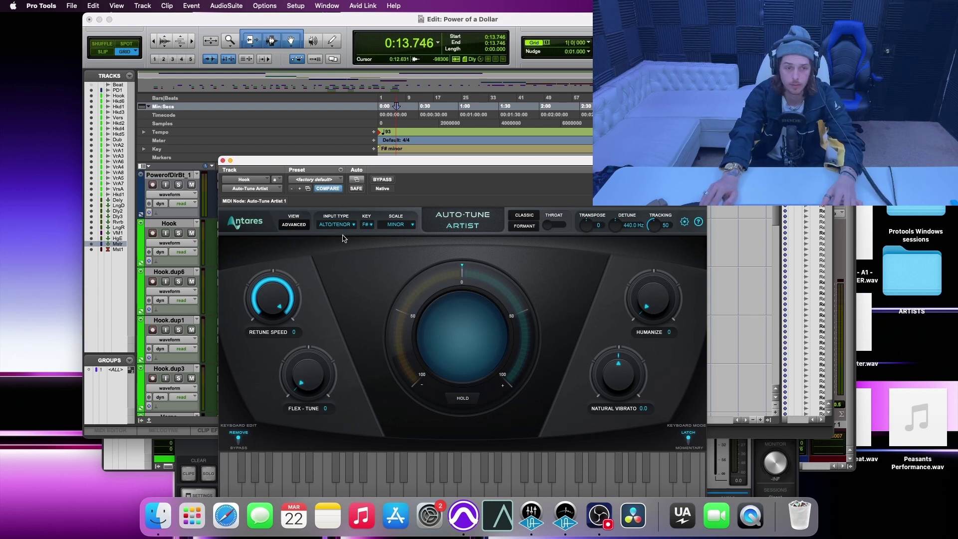
{"action": "key", "text": "space"}
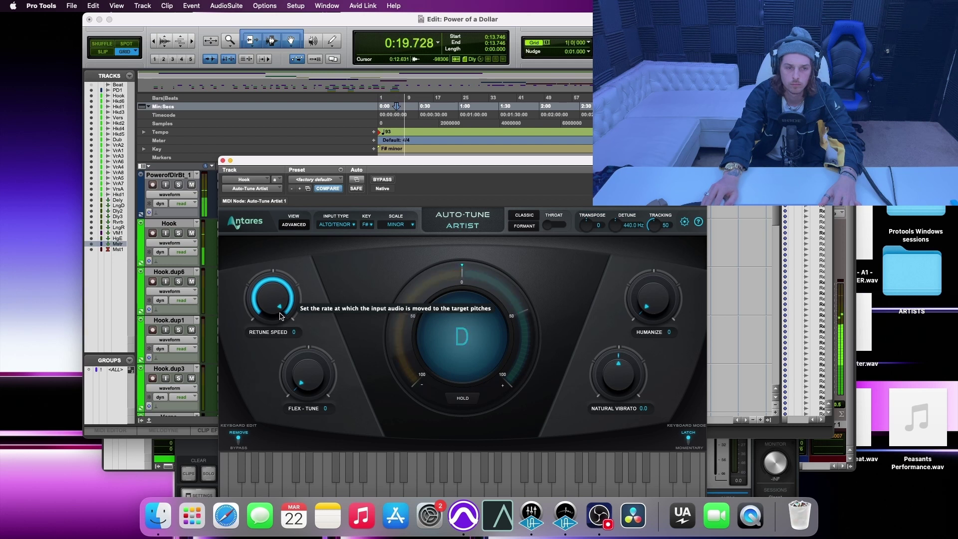
{"action": "key", "text": "space"}
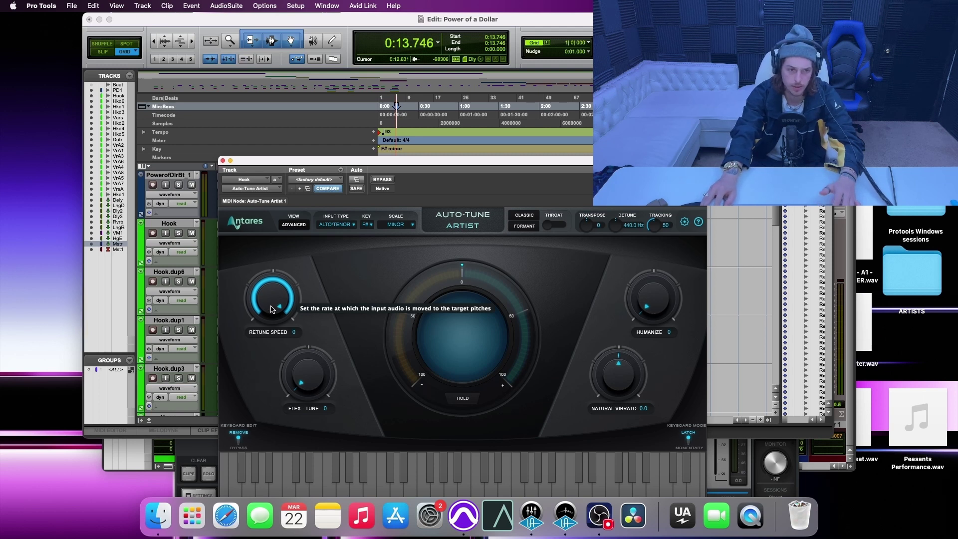
Raise the Hook vocal's Retune Speed to 14 in Auto-Tune Artist while the hook plays
{"action": "key", "text": "space"}
{"action": "mouse_move", "coordinate": [272, 310]}
{"action": "left_mouse_down"}
{"action": "mouse_move", "coordinate": [269, 334]}
{"action": "mouse_move", "coordinate": [280, 315]}
{"action": "left_mouse_up"}
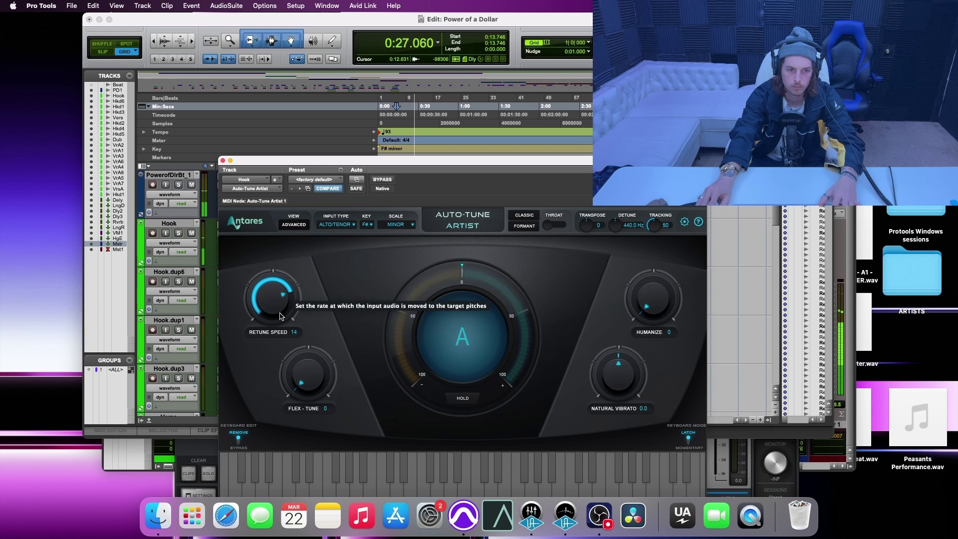
{"action": "key", "text": "space"}
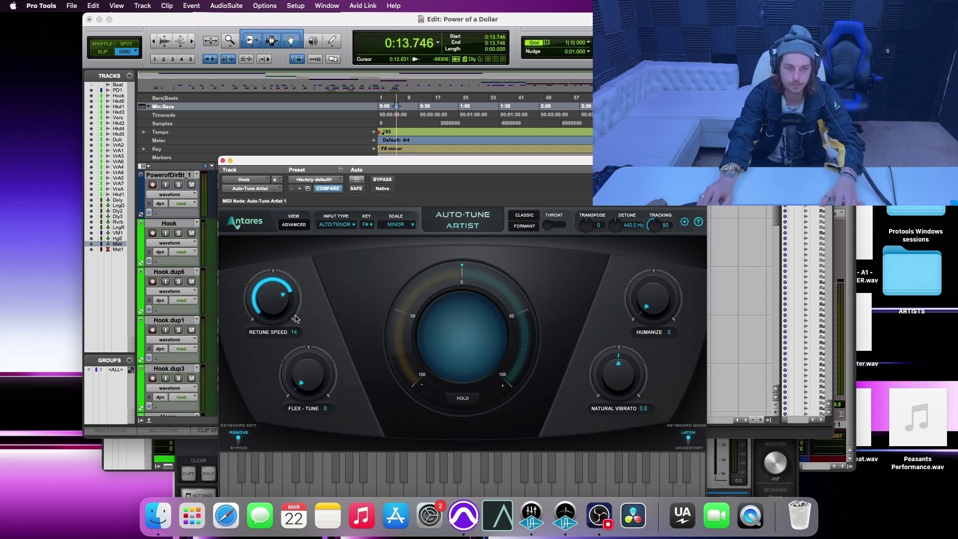
Play the hook while setting Humanize to 31 and Retune Speed to 12 in Auto-Tune Artist
{"action": "key", "text": "space"}
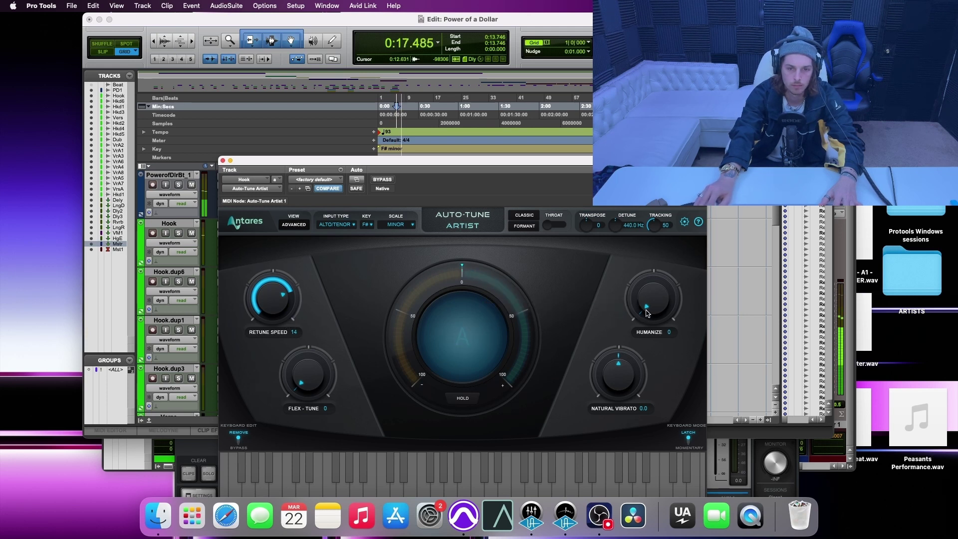
{"action": "left_click_drag", "start_coordinate": [647, 310], "coordinate": [651, 280]}
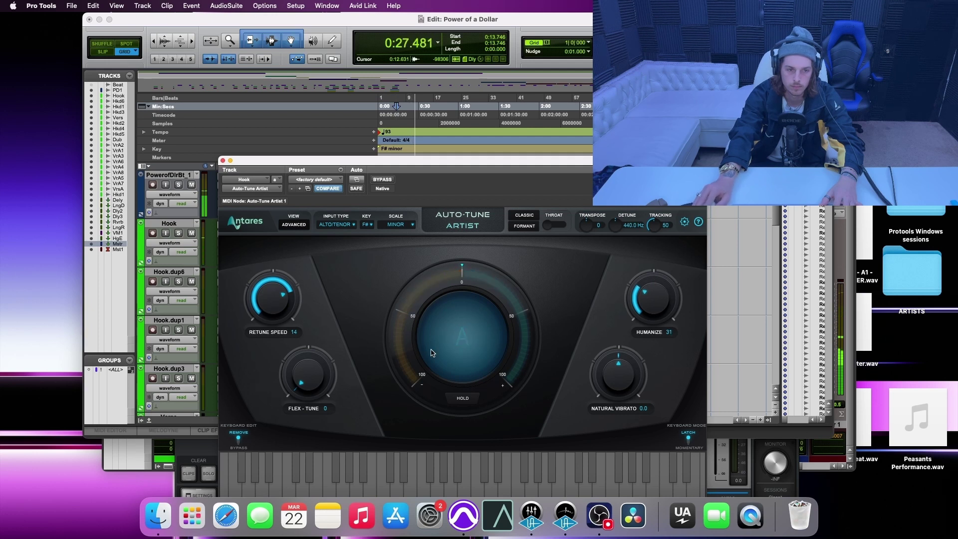
{"action": "left_click_drag", "start_coordinate": [271, 309], "coordinate": [271, 305]}
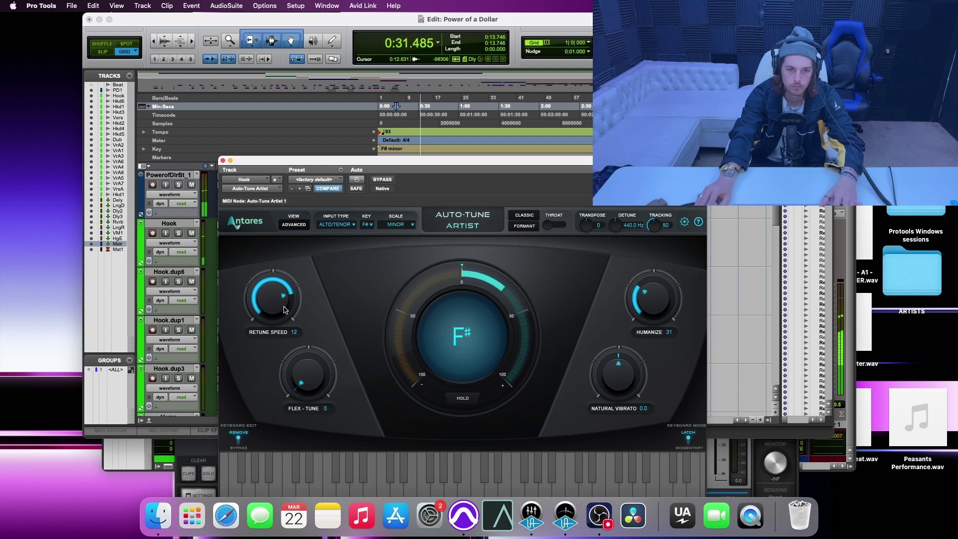
{"action": "key", "text": "space"}
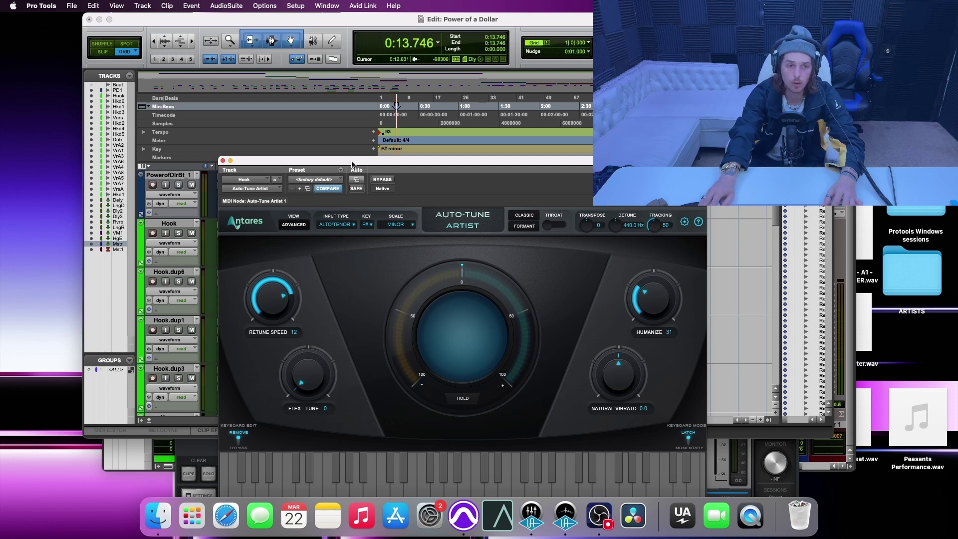
Place the playback position at about 0:12.9 and keep Alto/Tenor as the Hook Auto-Tune's input type for playback
{"action": "left_click_drag", "start_coordinate": [352, 164], "coordinate": [346, 260]}
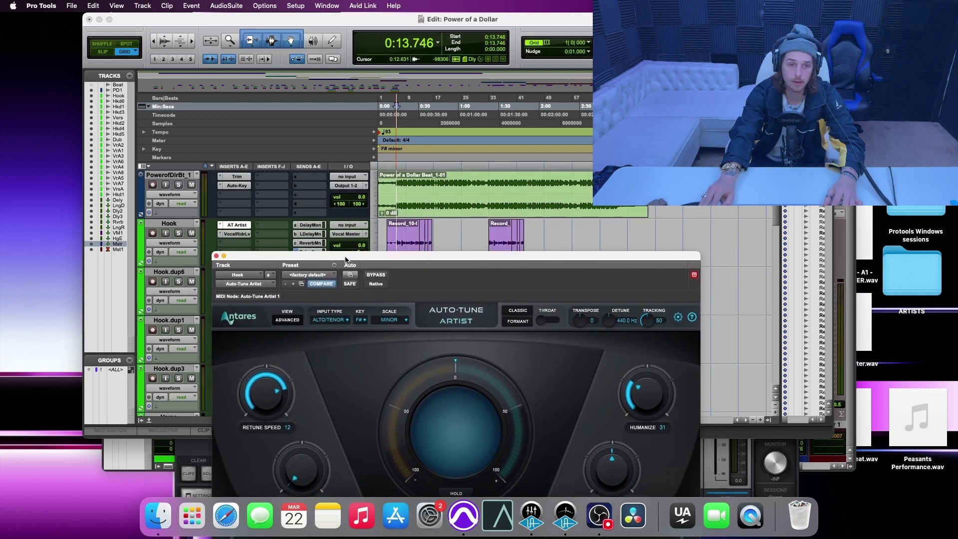
{"action": "left_click", "coordinate": [395, 164]}
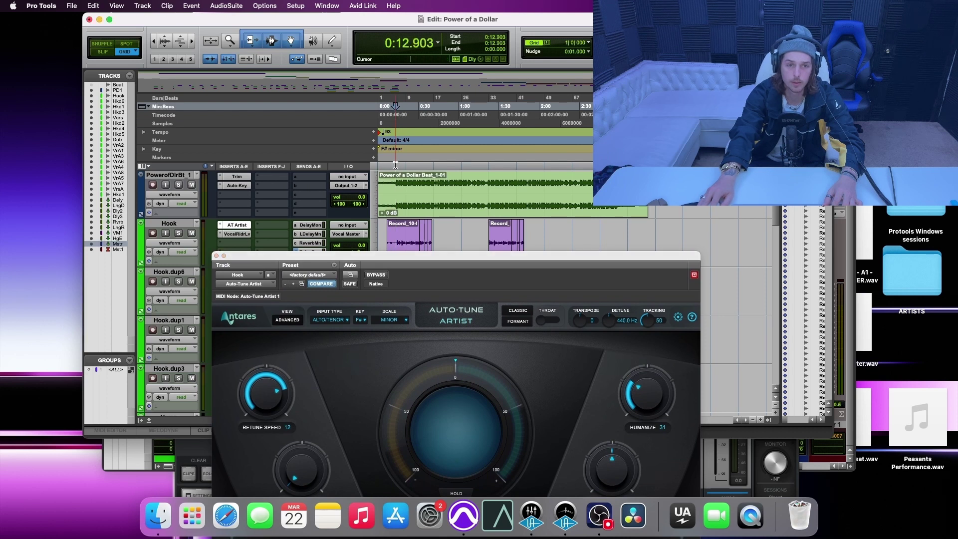
{"action": "left_click", "coordinate": [322, 320]}
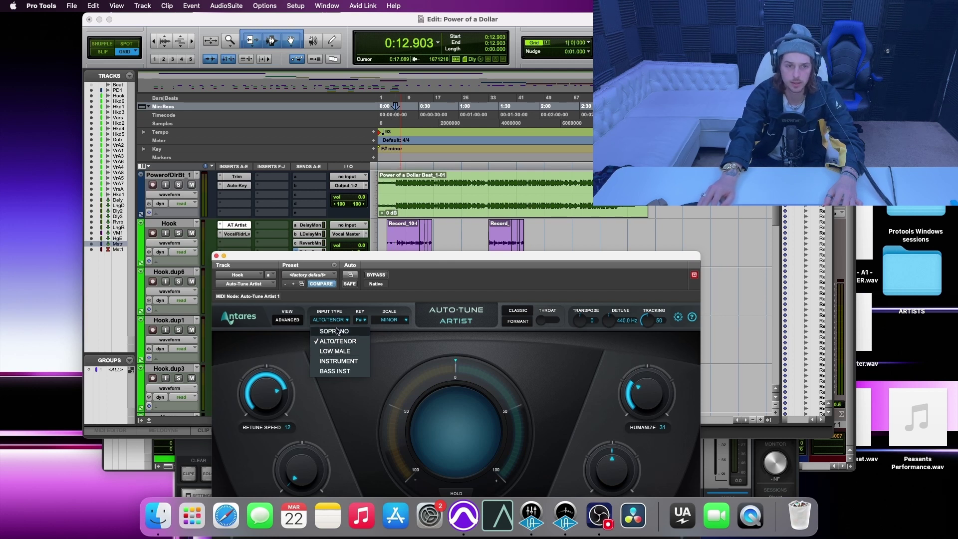
{"action": "left_click", "coordinate": [327, 344]}
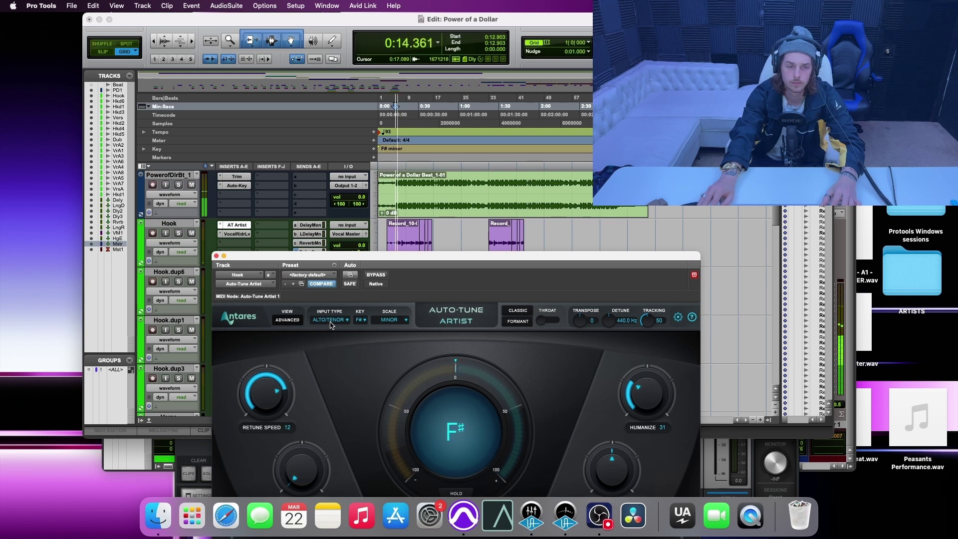
Switch the Hook Auto-Tune's input type to Soprano and back to Alto/Tenor while the hook plays
{"action": "left_click", "coordinate": [330, 324]}
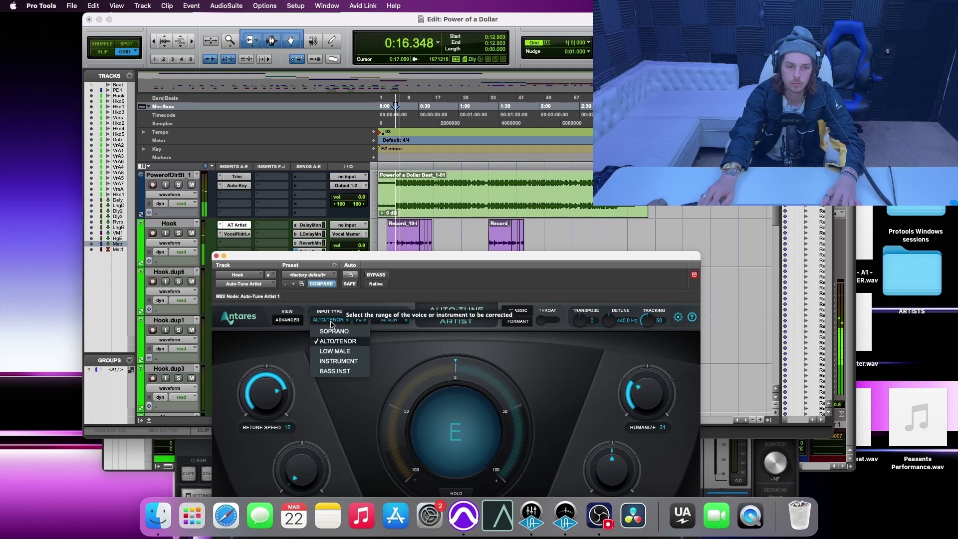
{"action": "left_click", "coordinate": [332, 333]}
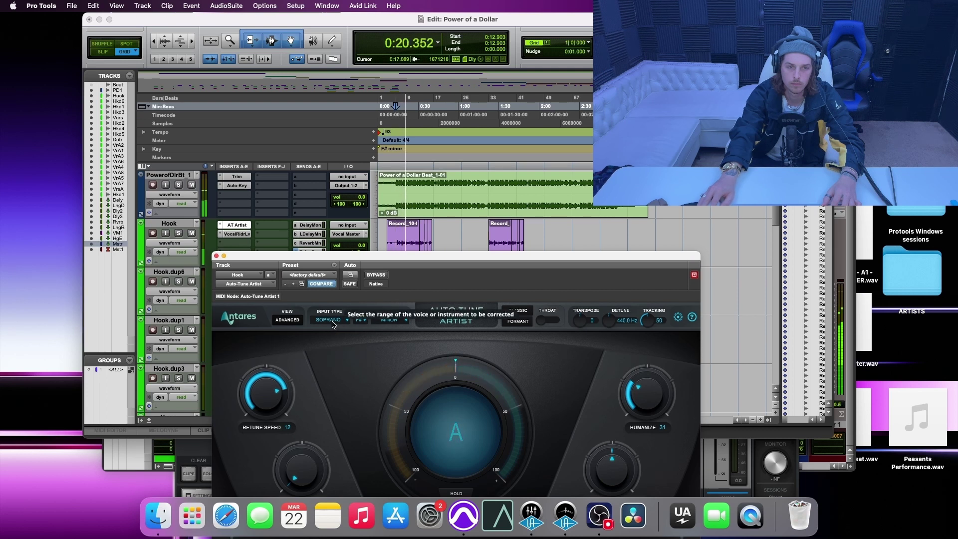
{"action": "left_click", "coordinate": [333, 324]}
{"action": "left_click", "coordinate": [333, 341]}
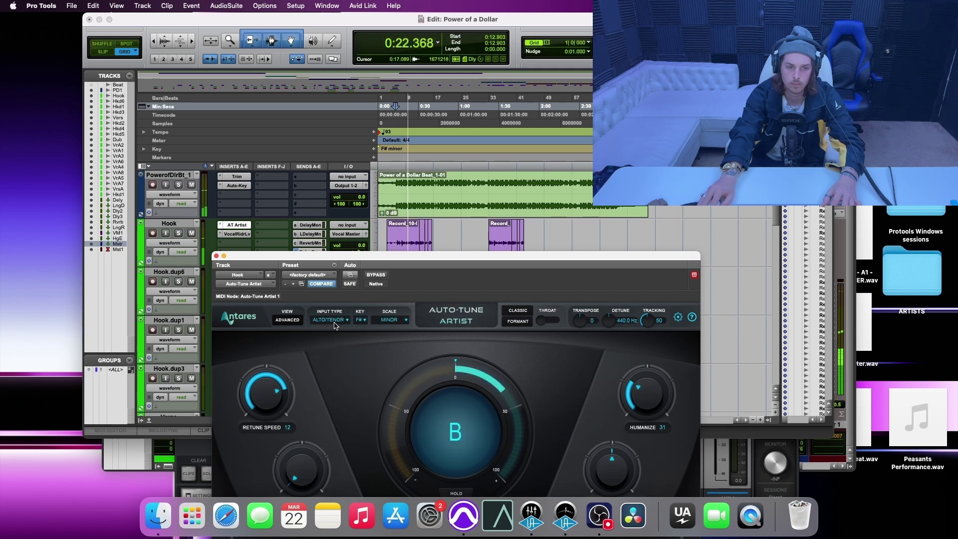
Try the Low Male input type on the playing hook, stop playback, and restore Alto/Tenor
{"action": "left_click", "coordinate": [334, 324]}
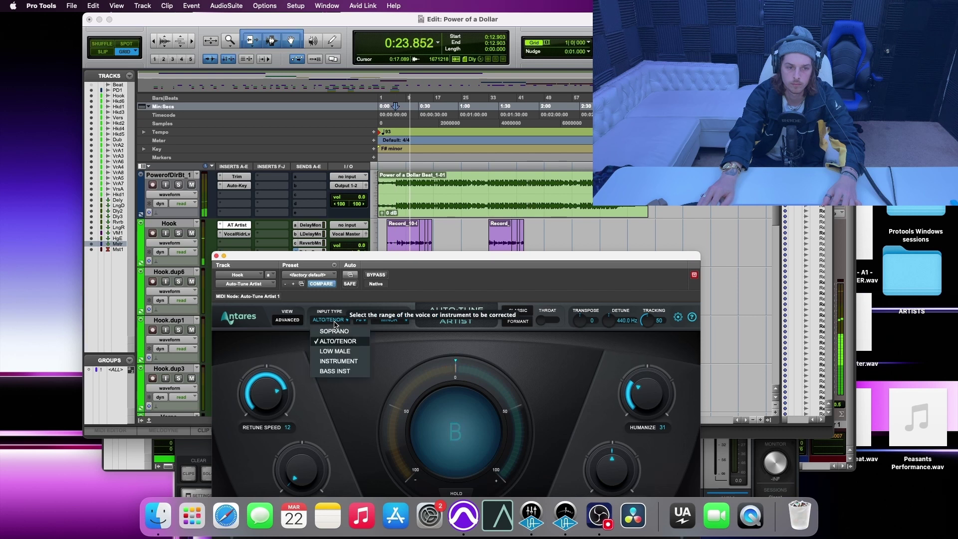
{"action": "left_click", "coordinate": [336, 352]}
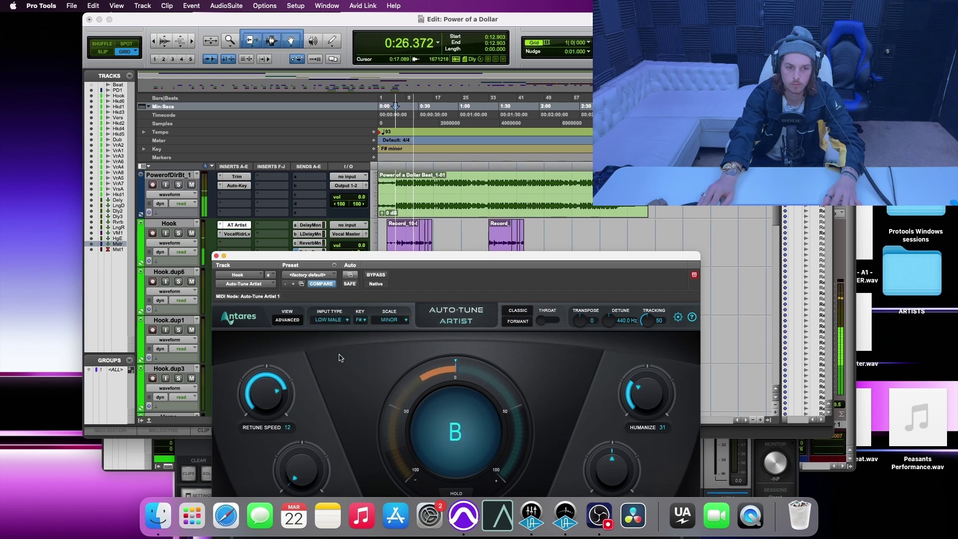
{"action": "key", "text": "space"}
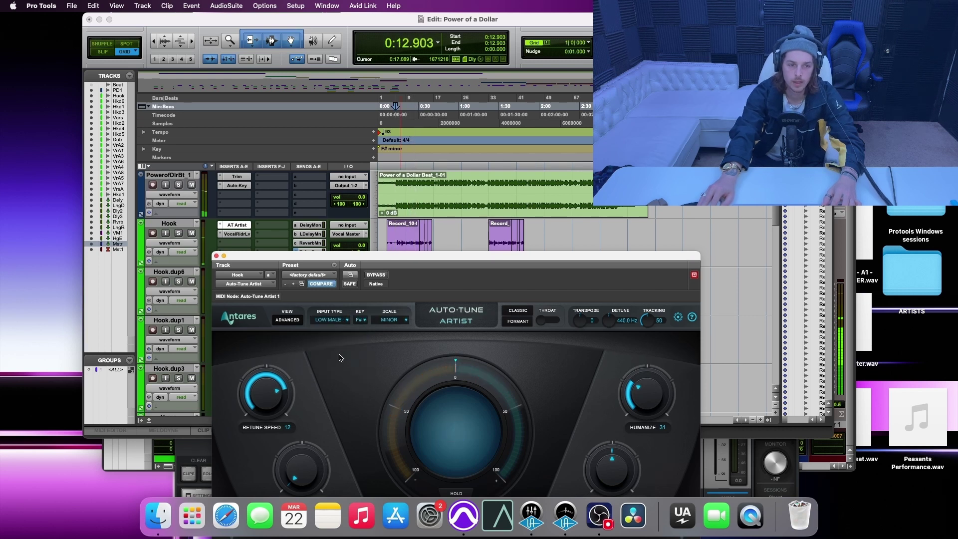
{"action": "left_click", "coordinate": [332, 321]}
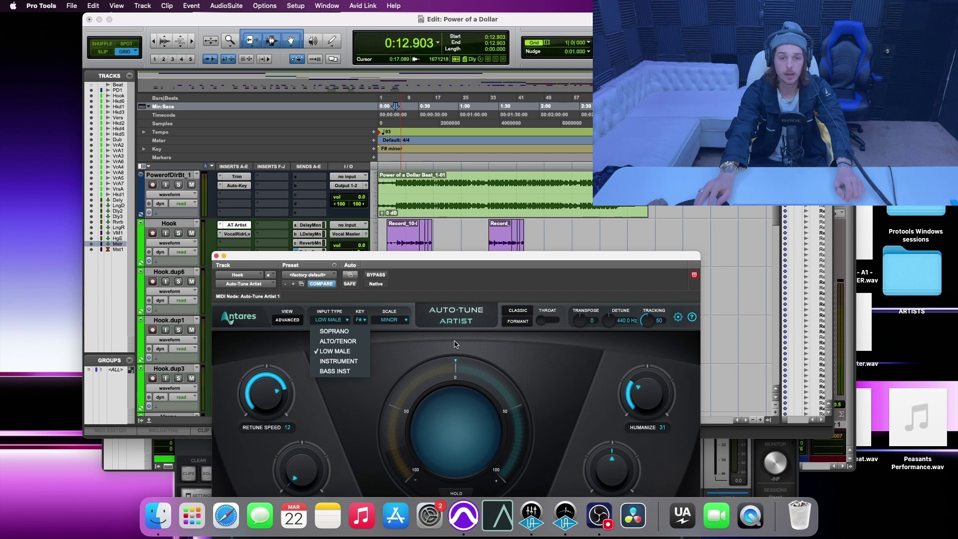
{"action": "left_click", "coordinate": [337, 341]}
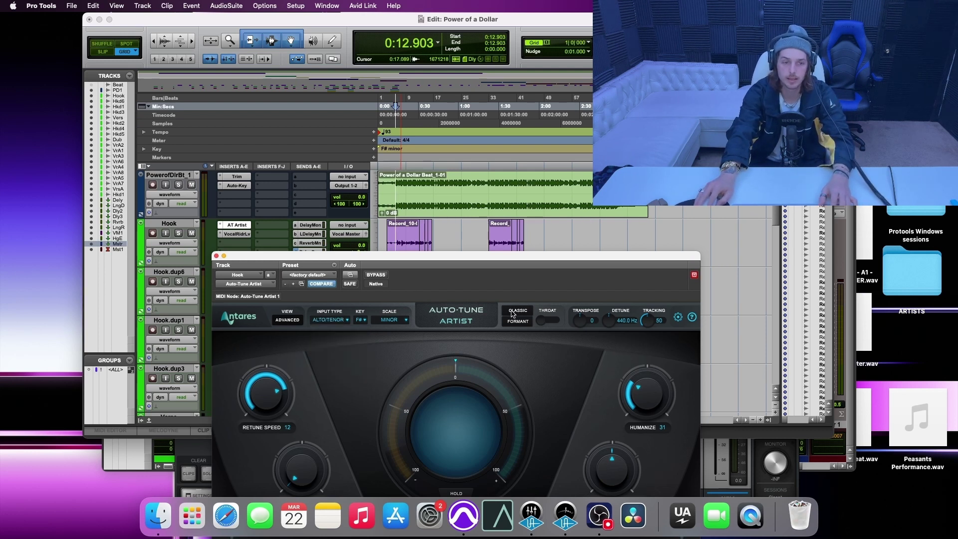
Play the hook while turning Auto-Tune Artist's Classic pitch correction on and back off, and stop playback
{"action": "left_click_drag", "start_coordinate": [444, 258], "coordinate": [439, 269]}
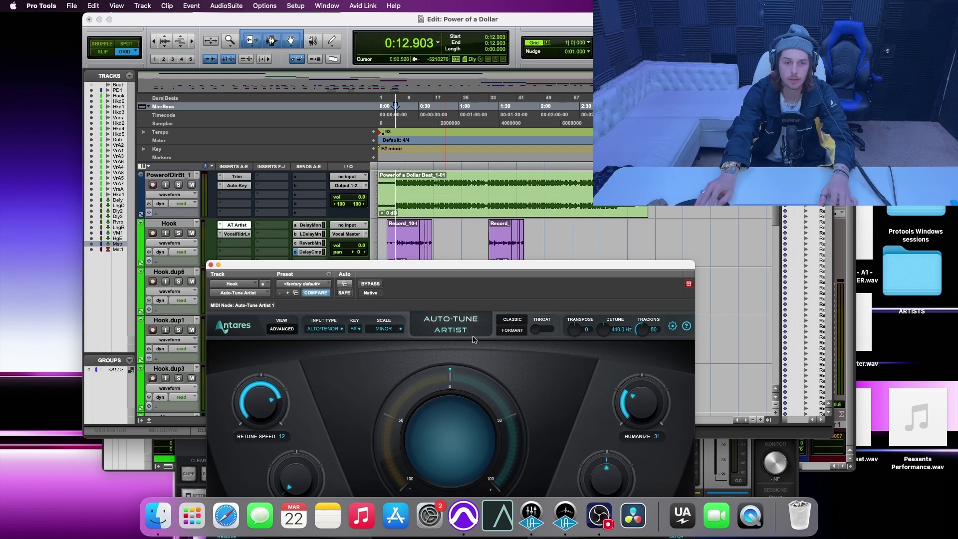
{"action": "left_click_drag", "start_coordinate": [435, 268], "coordinate": [429, 227]}
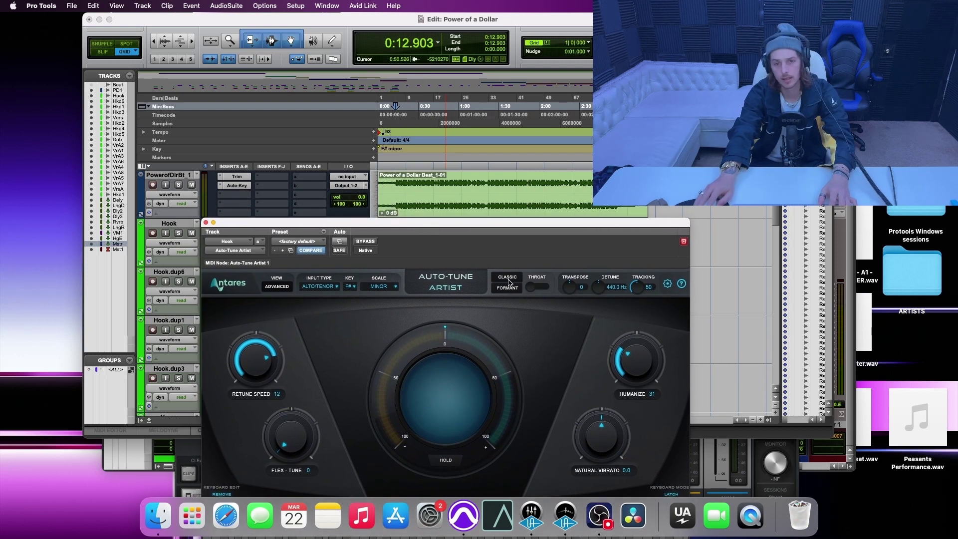
{"action": "key", "text": "space"}
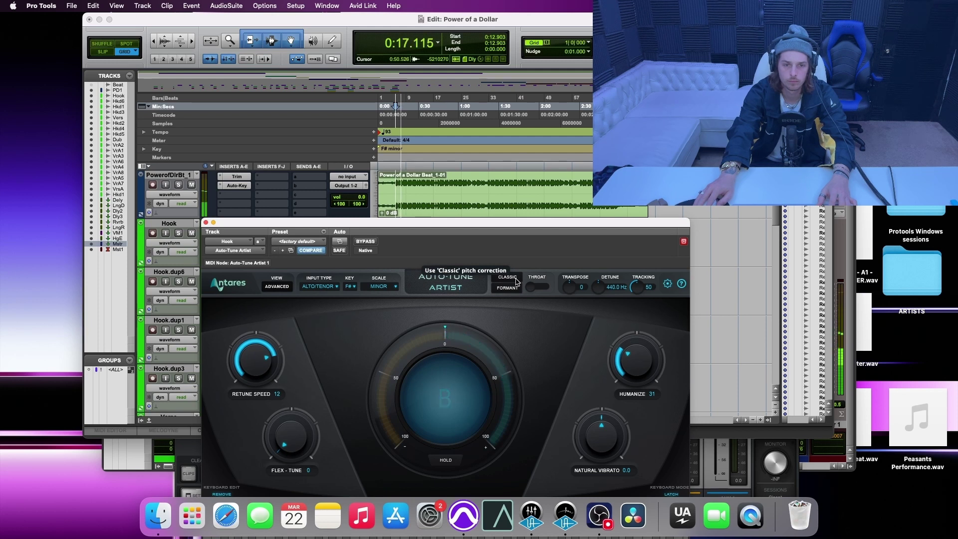
{"action": "left_click", "coordinate": [517, 282]}
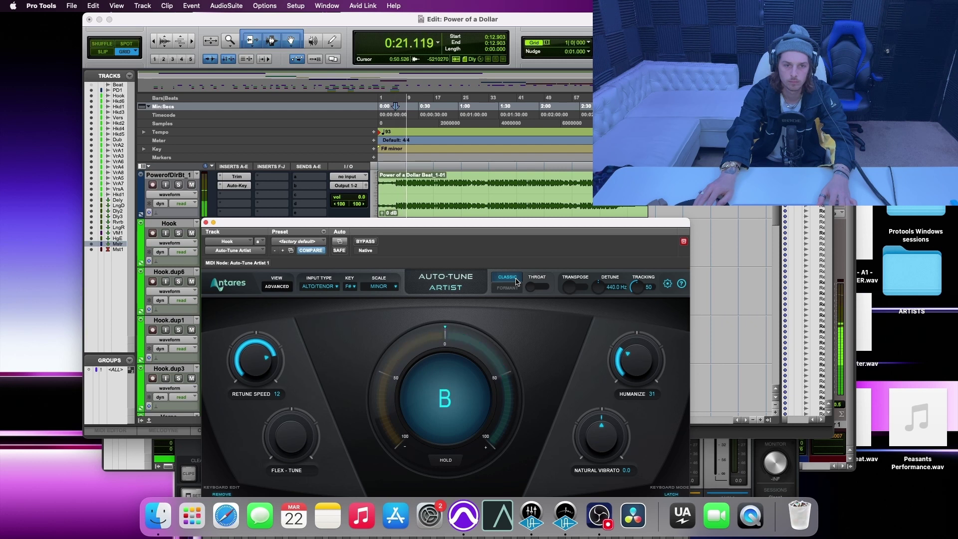
{"action": "left_click", "coordinate": [516, 282]}
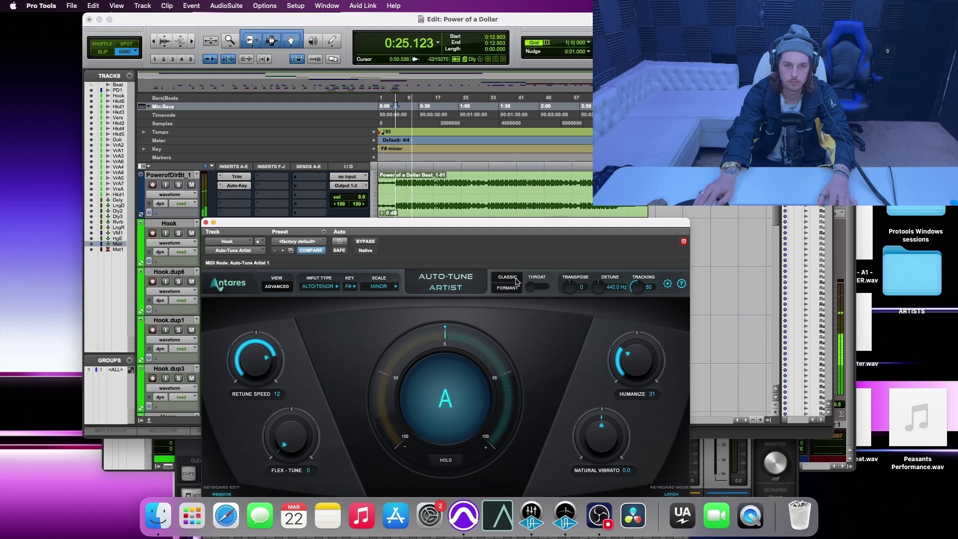
{"action": "key", "text": "space"}
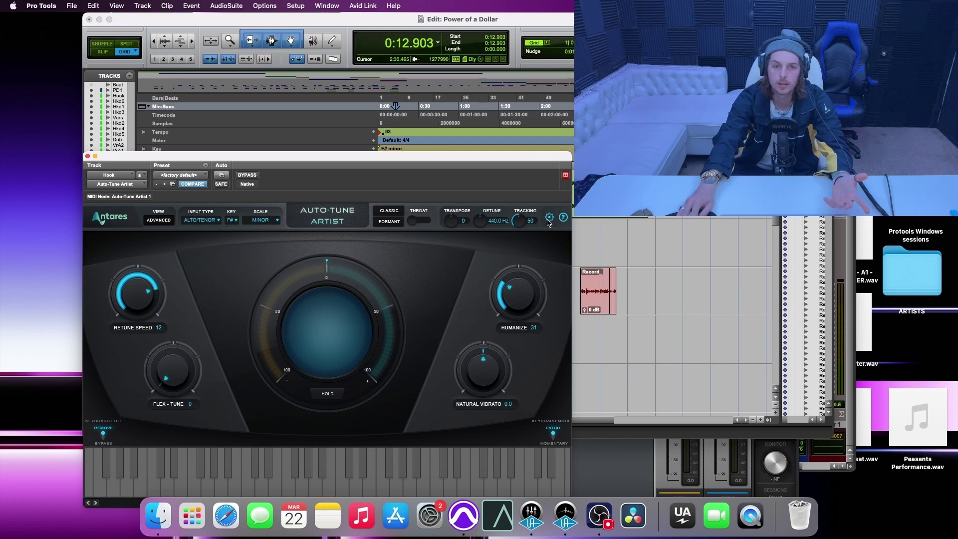
Turn off Use Low Latency in the Hook's Auto-Tune Artist settings during playback and replay the hook
{"action": "left_click", "coordinate": [549, 219]}
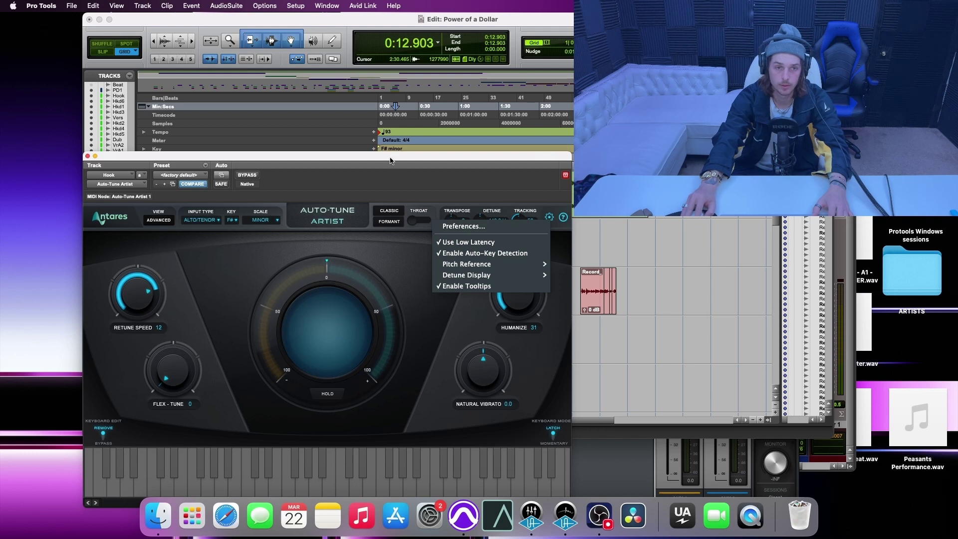
{"action": "left_click_drag", "start_coordinate": [391, 158], "coordinate": [403, 285]}
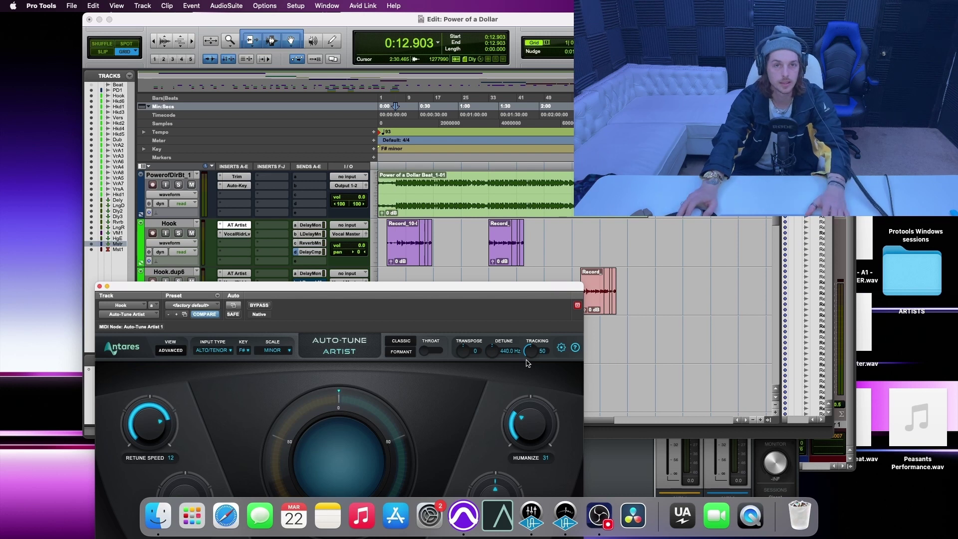
{"action": "left_click", "coordinate": [561, 349]}
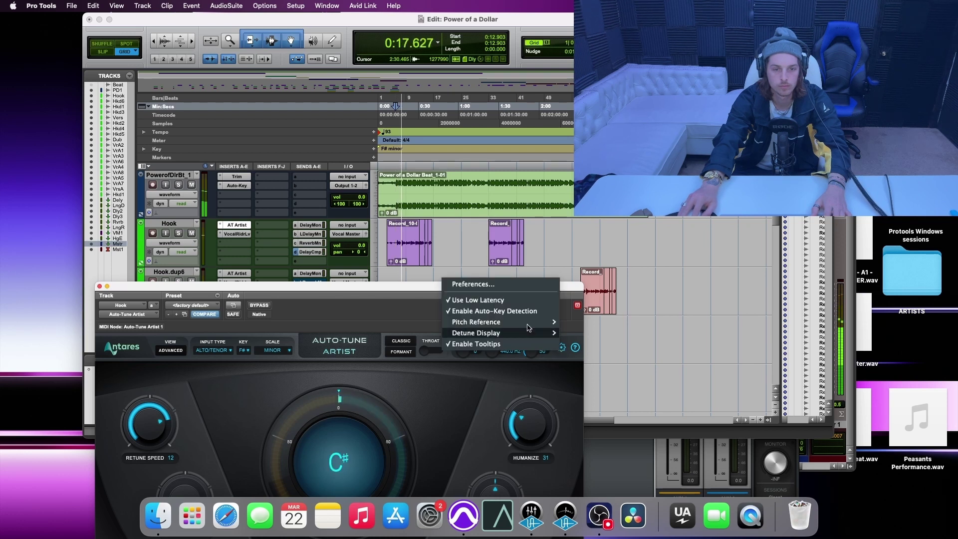
{"action": "left_click", "coordinate": [478, 300]}
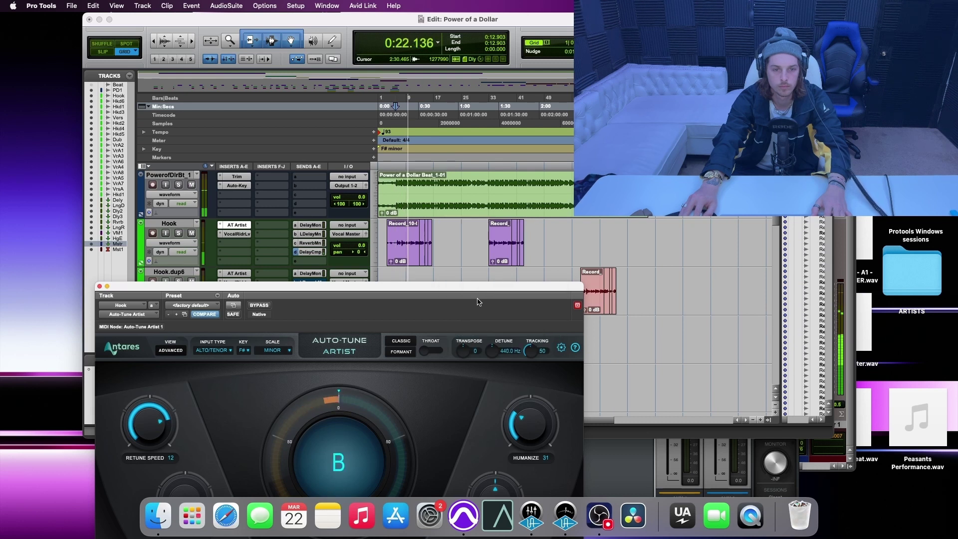
{"action": "key", "text": "space"}
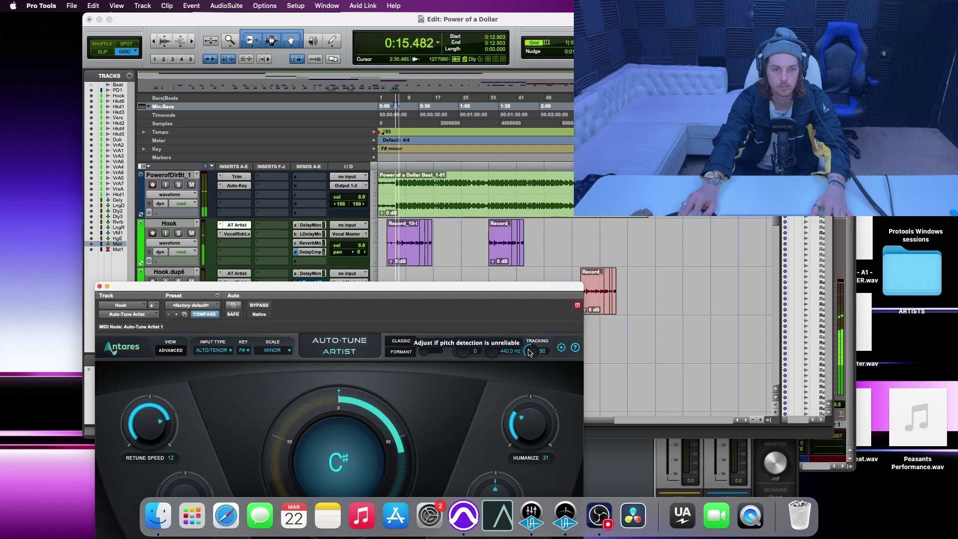
{"action": "key", "text": "space"}
Turn Use Low Latency back on for the Hook's Auto-Tune Artist and play the hook to compare the sound
{"action": "left_click", "coordinate": [560, 348]}
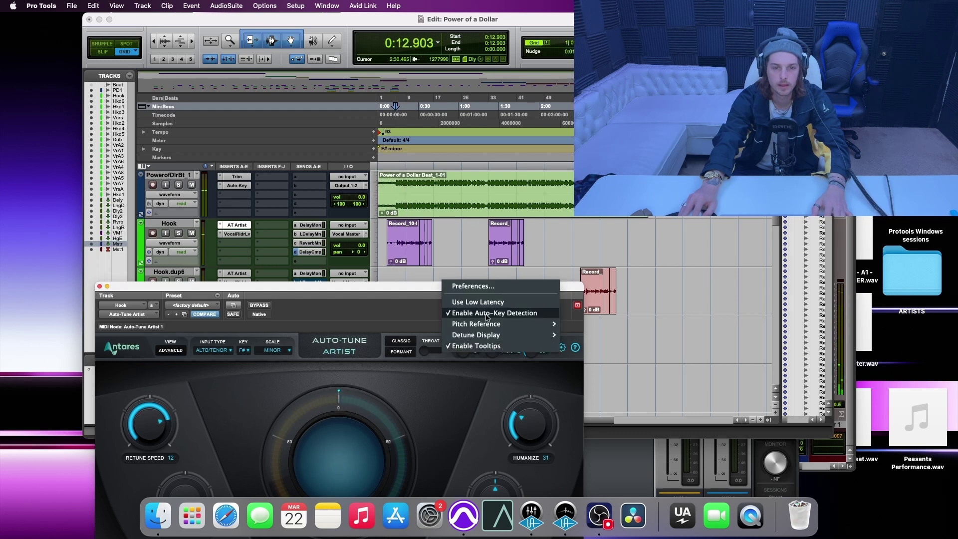
{"action": "left_click", "coordinate": [478, 302]}
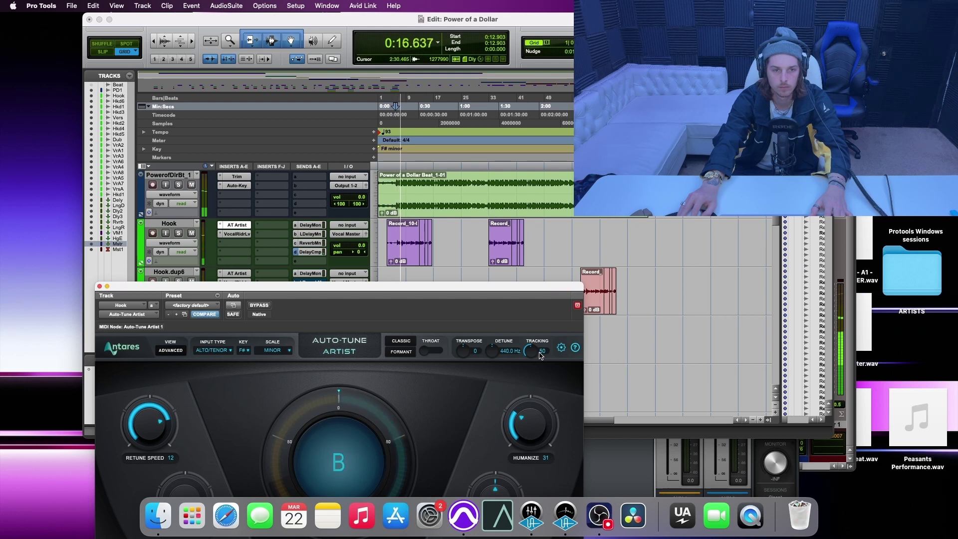
{"action": "left_click", "coordinate": [560, 352]}
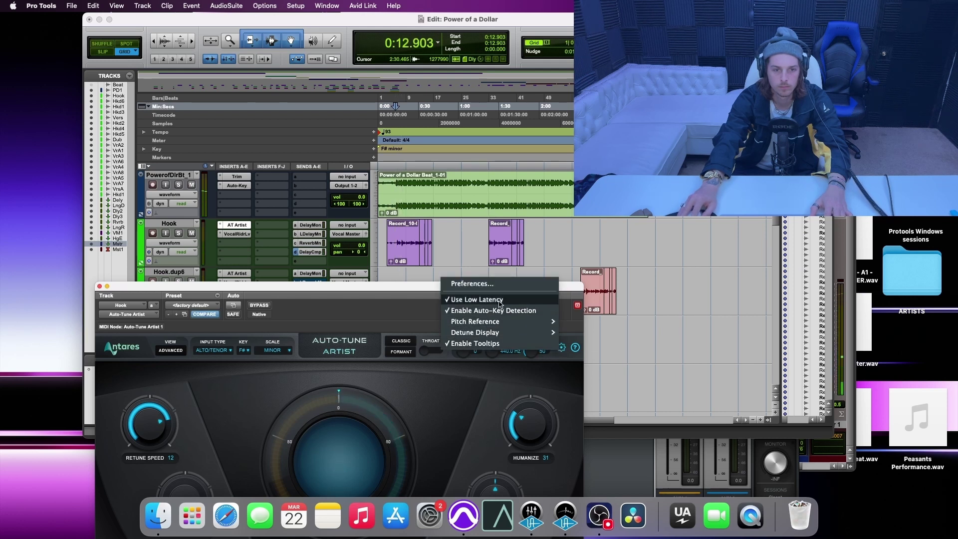
{"action": "left_click", "coordinate": [503, 318]}
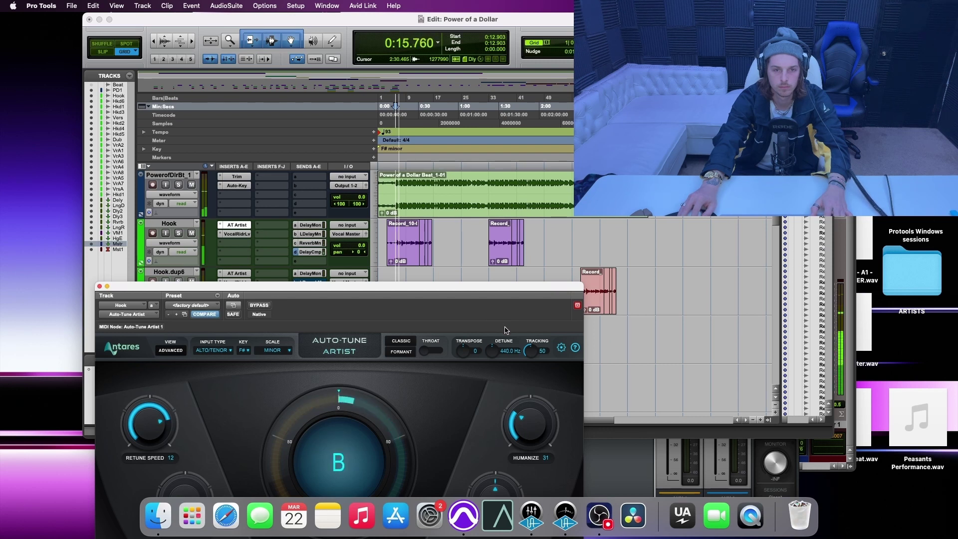
{"action": "key", "text": "space"}
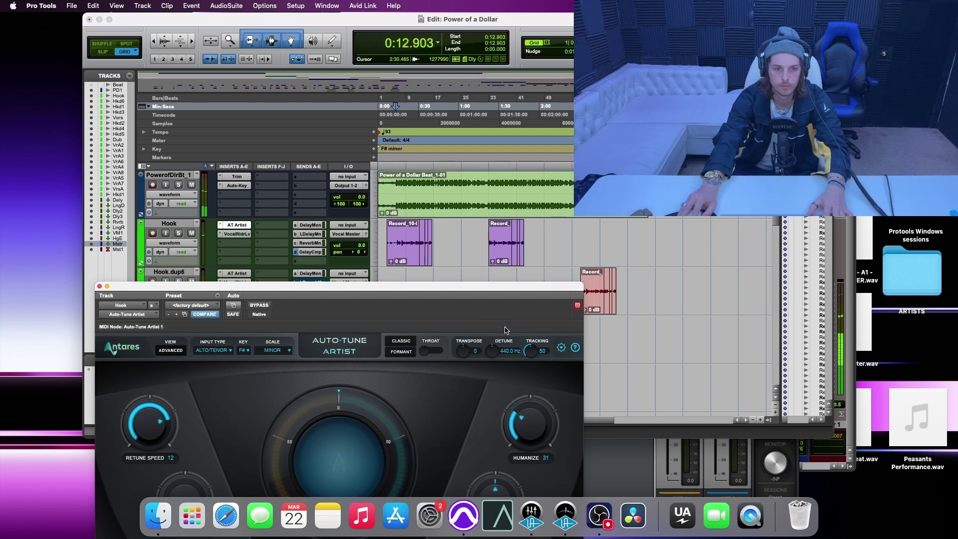